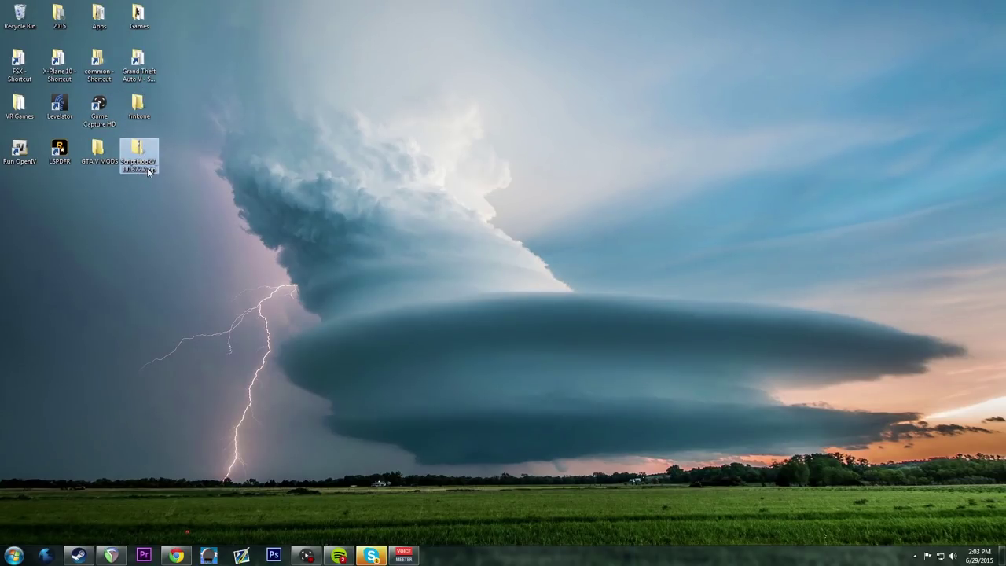
# - Extract the ScriptHookV zip with 7-Zip into its own folder, then open its bin folder and the Grand Theft Auto V folder
pyautogui.rightClick(148, 171)
pyautogui.moveTo(209, 205)
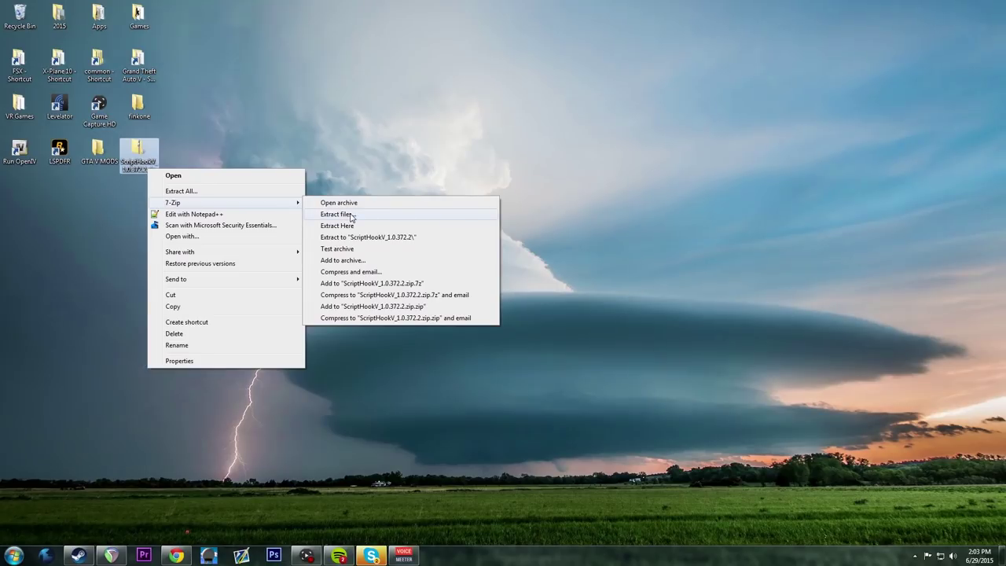
pyautogui.click(363, 237)
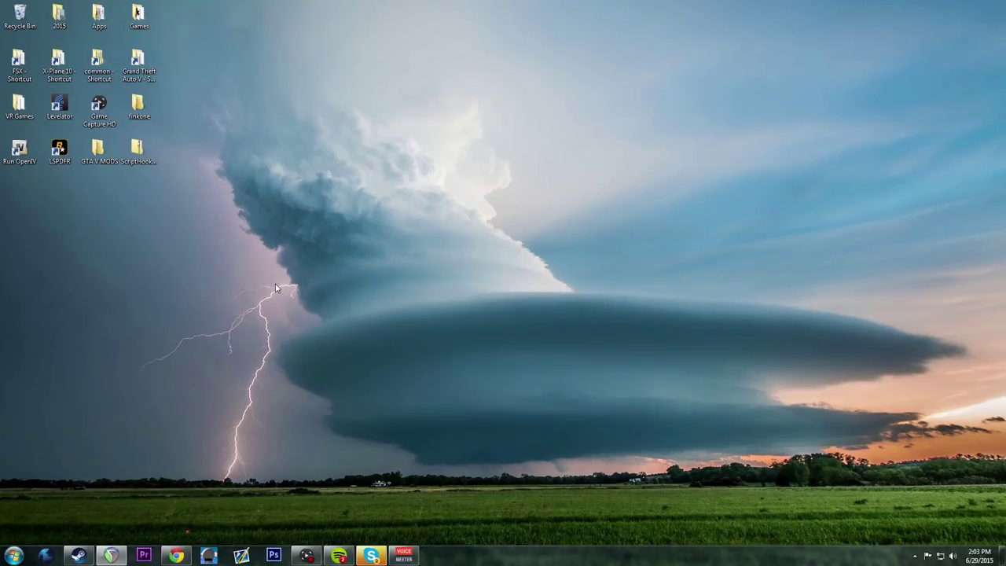
pyautogui.doubleClick(19, 196)
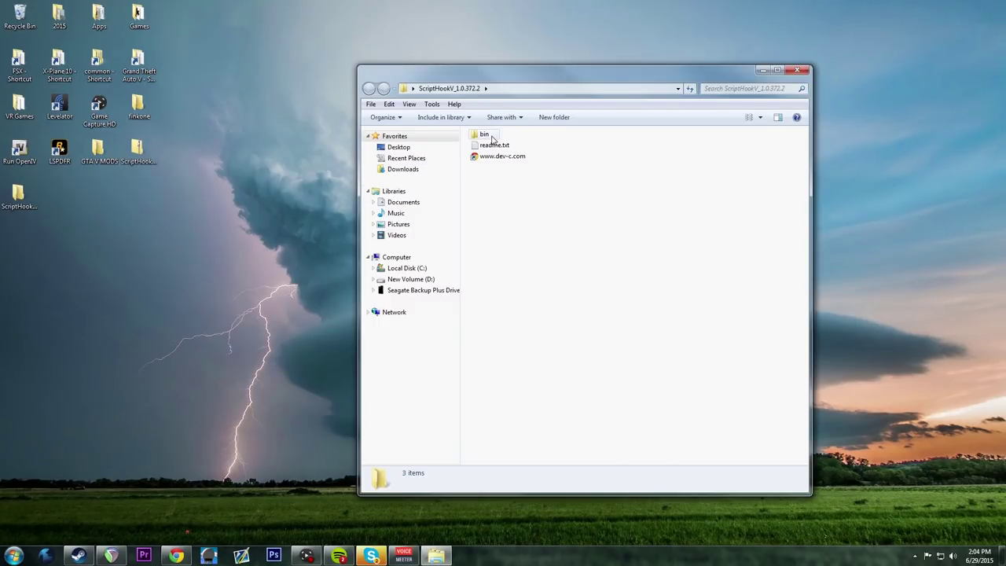
pyautogui.doubleClick(490, 135)
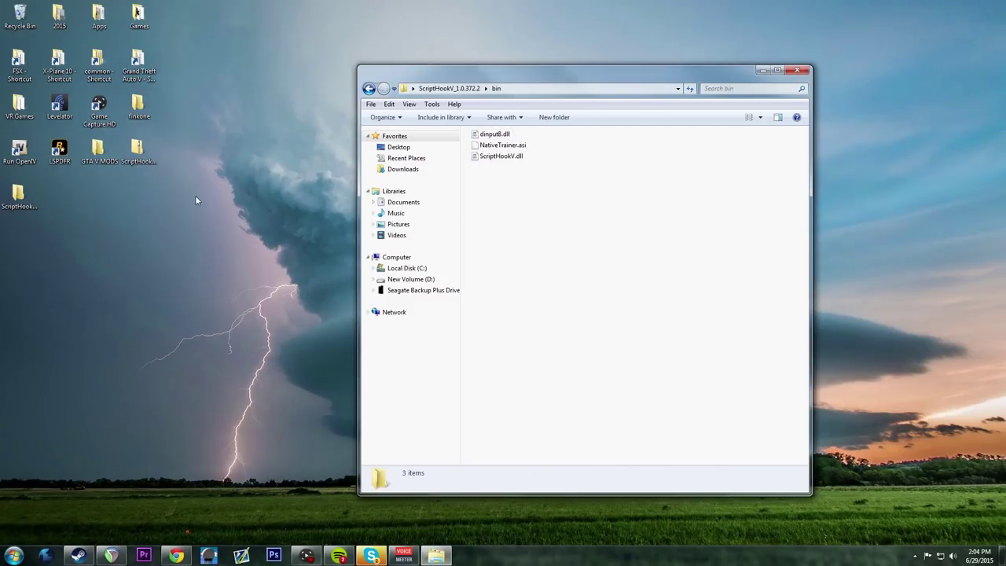
pyautogui.doubleClick(140, 75)
# - Compare the three bin files with dinput8.dll, NativeTrainer.asi and ScriptHookV.dll in the Grand Theft Auto V folder
pyautogui.moveTo(621, 101); pyautogui.dragTo(364, 137)
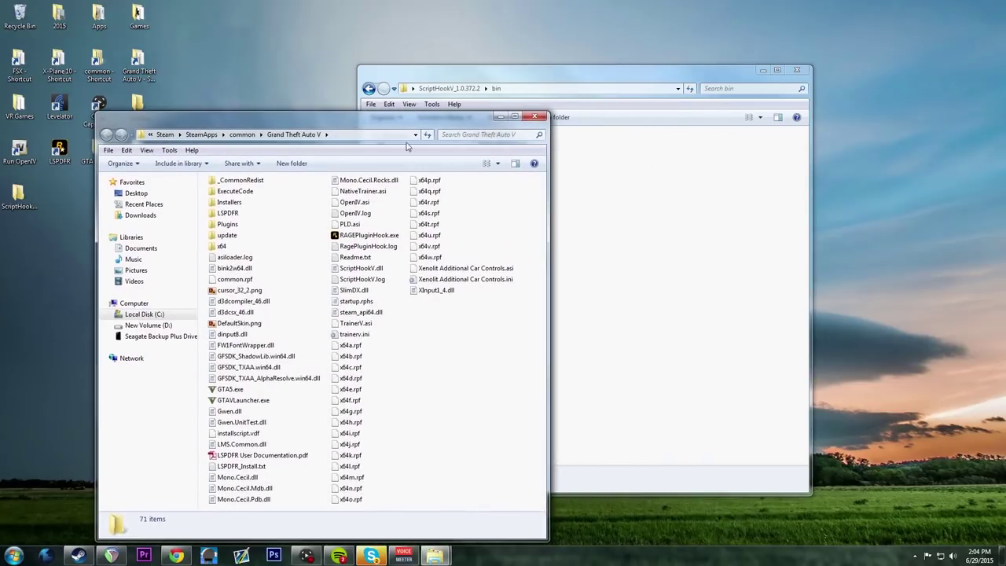
pyautogui.click(667, 221)
pyautogui.moveTo(580, 233); pyautogui.dragTo(470, 128)
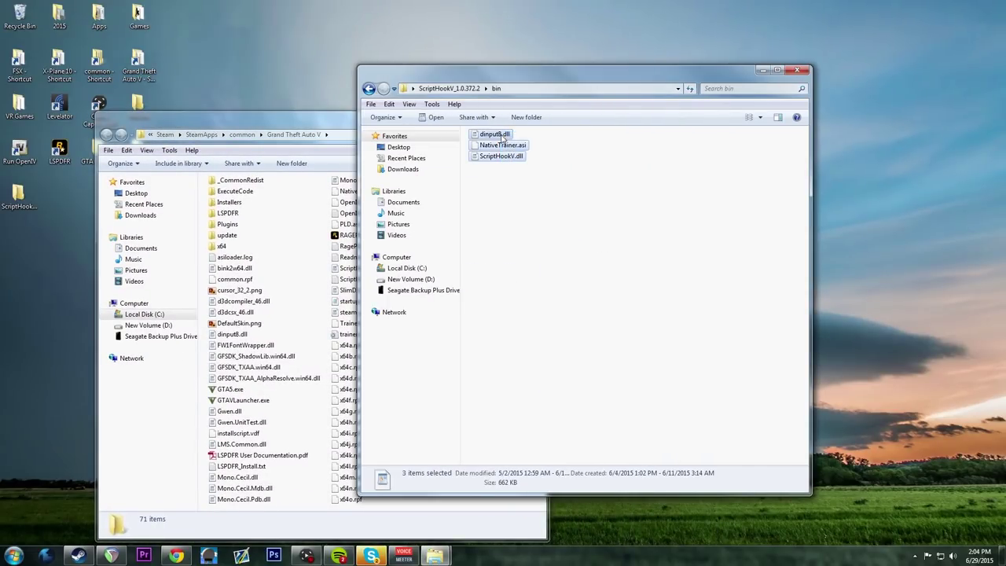
pyautogui.click(343, 128)
pyautogui.moveTo(349, 130); pyautogui.dragTo(808, 97)
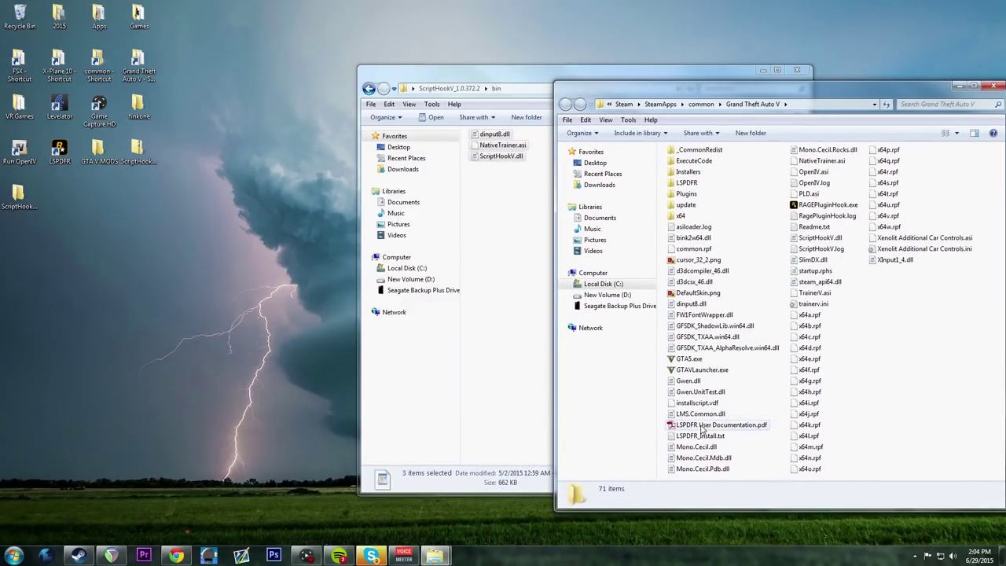
pyautogui.click(698, 307)
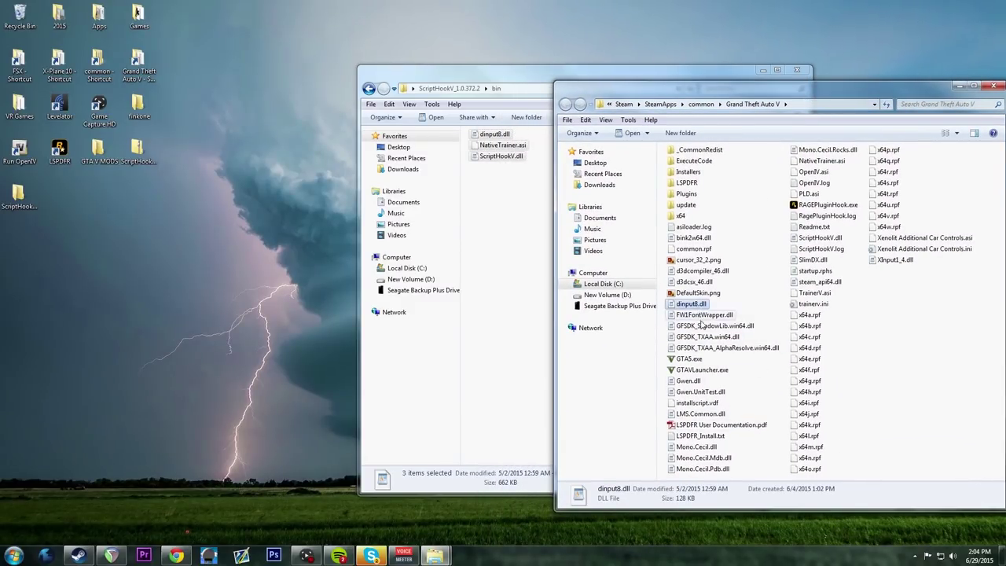
pyautogui.click(822, 163)
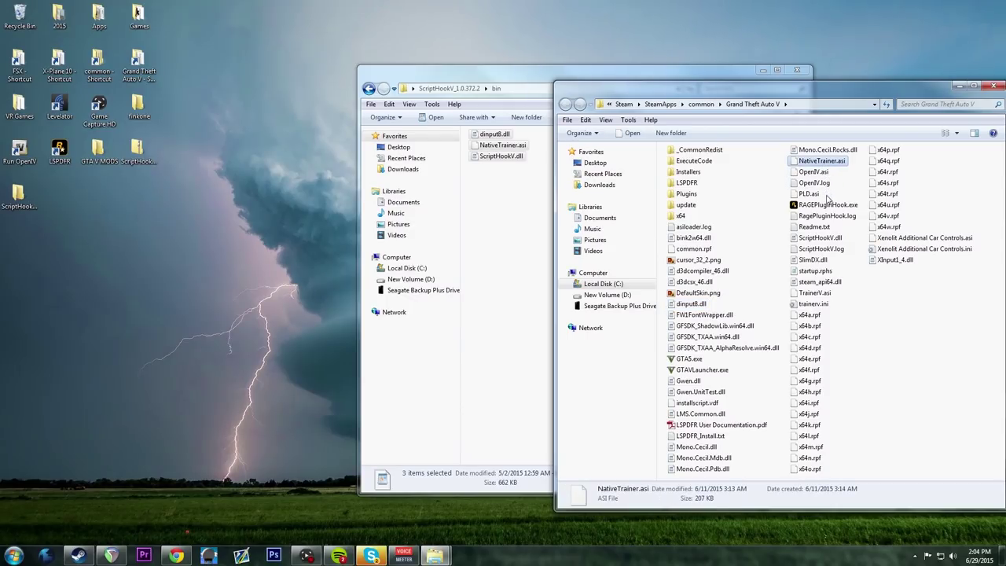
pyautogui.click(822, 238)
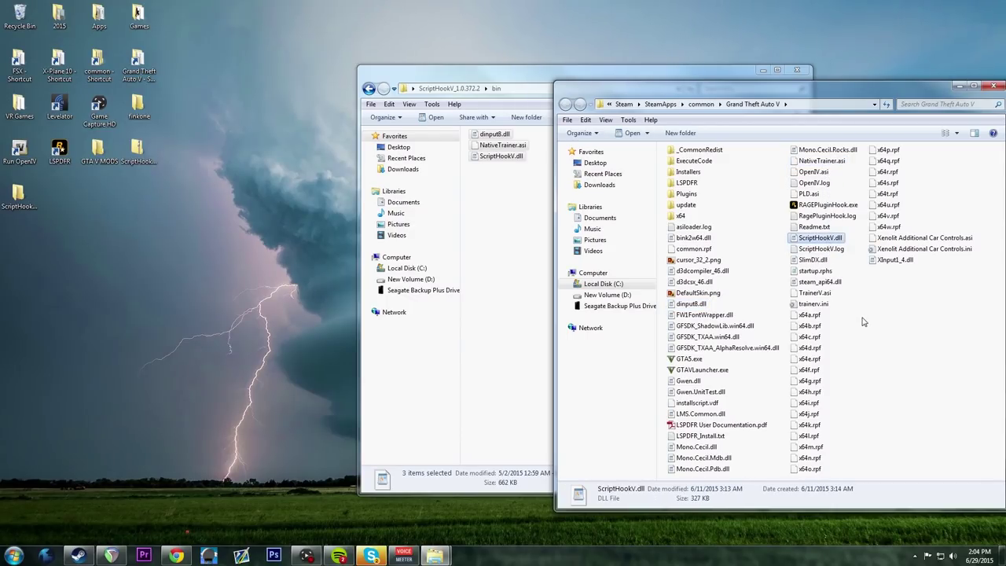
pyautogui.moveTo(842, 95); pyautogui.dragTo(423, 93)
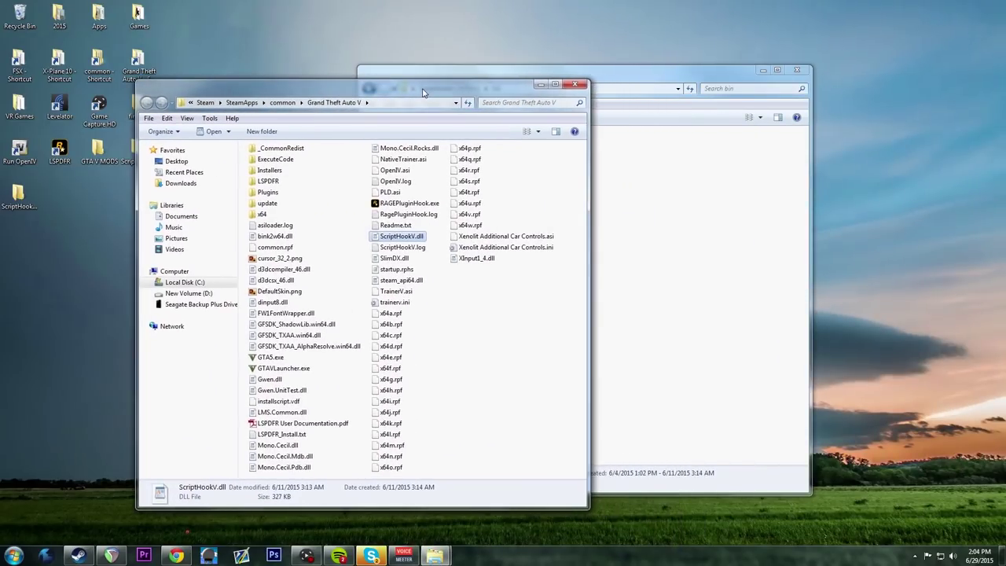
pyautogui.click(503, 350)
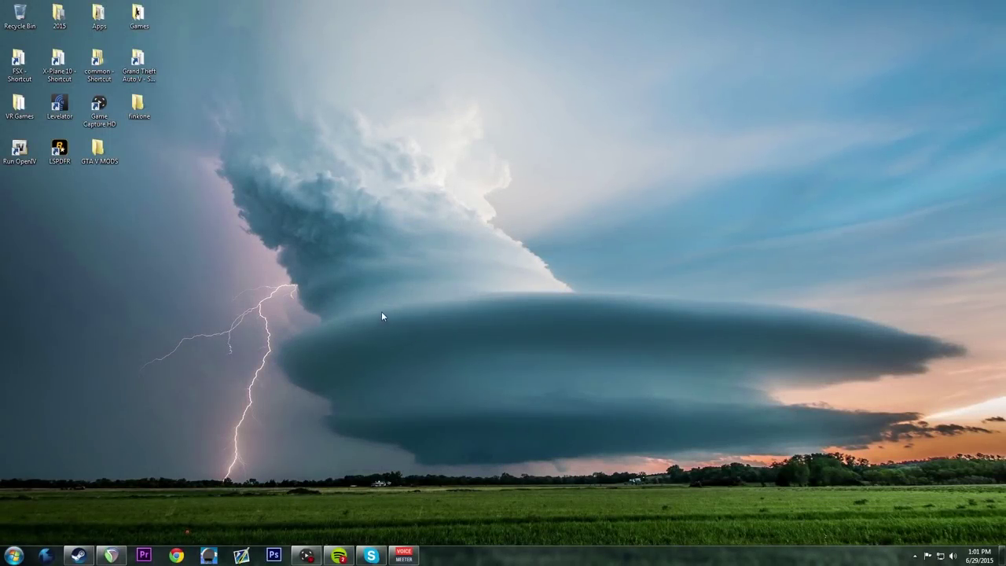
# - Go from the Grand Theft Auto V shortcut up to SteamApps and into the common folder
pyautogui.click(140, 83)
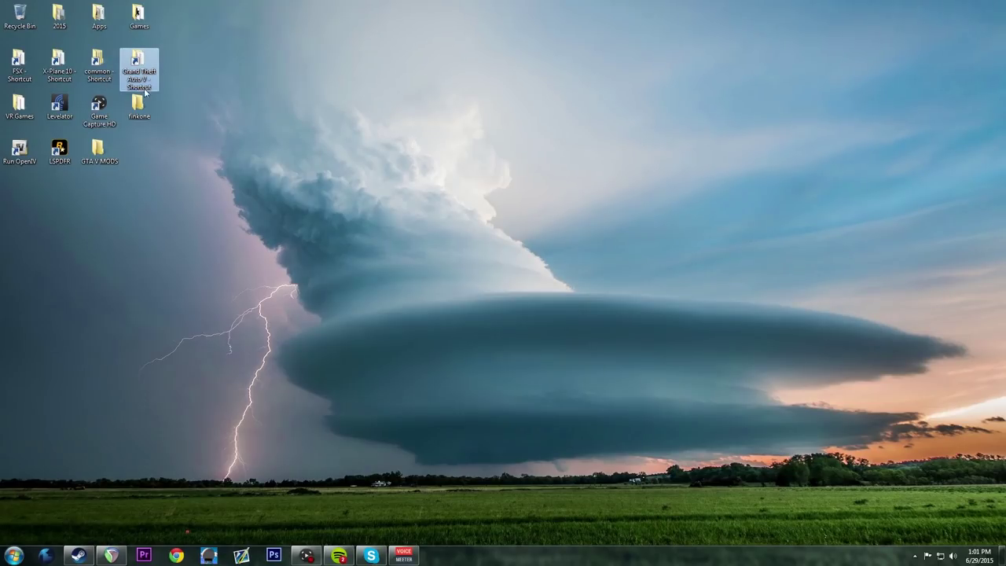
pyautogui.doubleClick(150, 82)
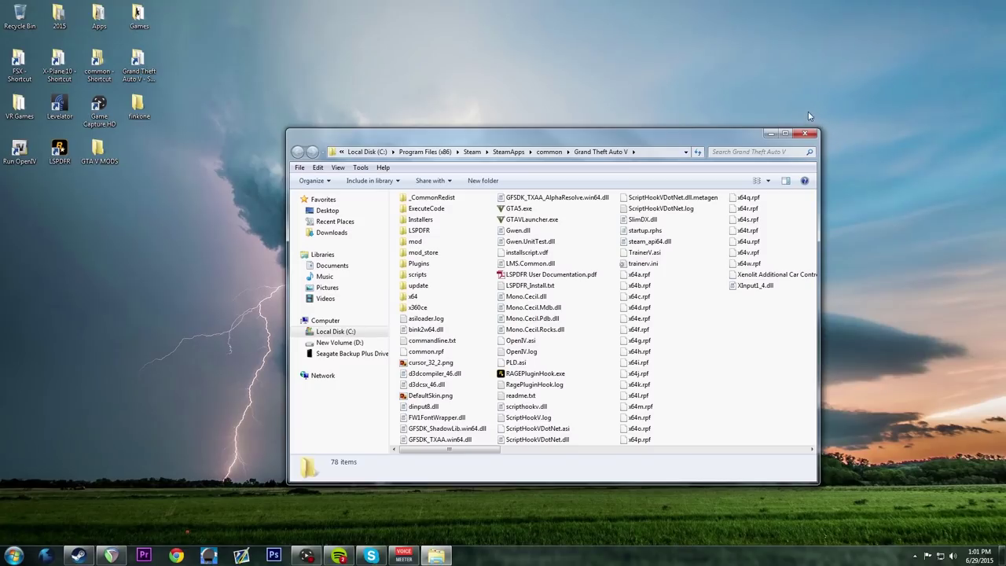
pyautogui.click(515, 152)
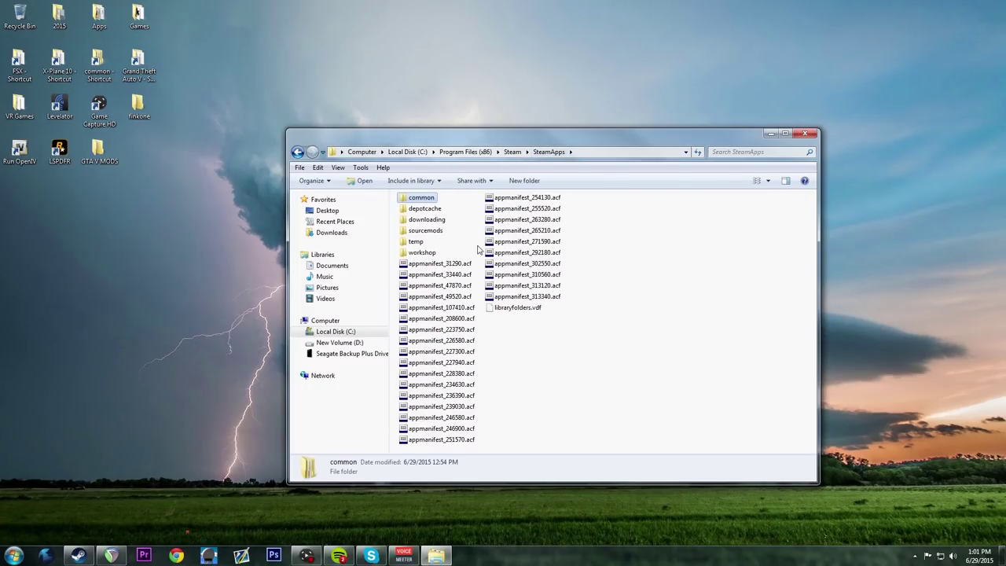
pyautogui.doubleClick(423, 202)
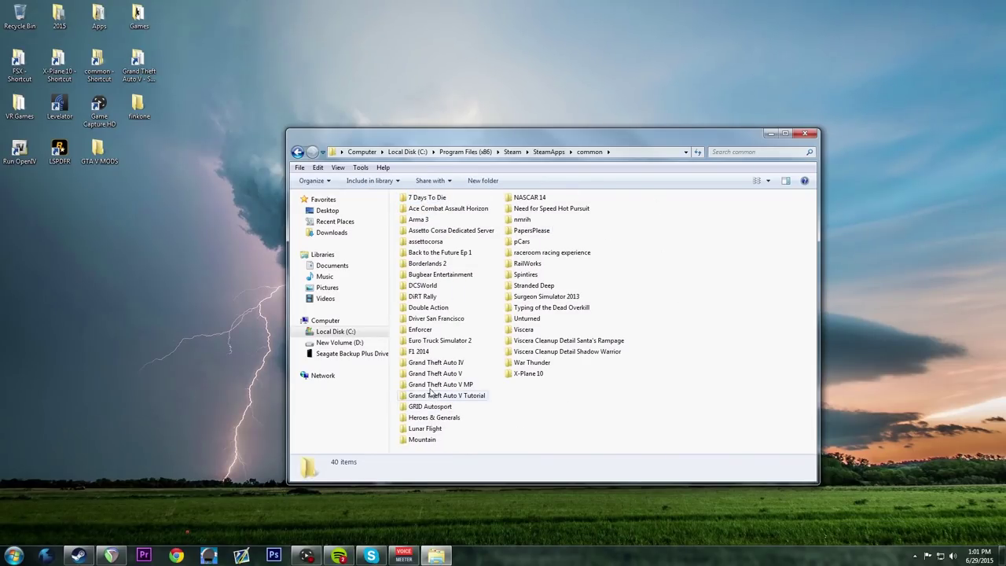
# - Select the Grand Theft Auto V, V MP and V Tutorial folders, then clear the selection
pyautogui.moveTo(395, 360); pyautogui.dragTo(484, 402)
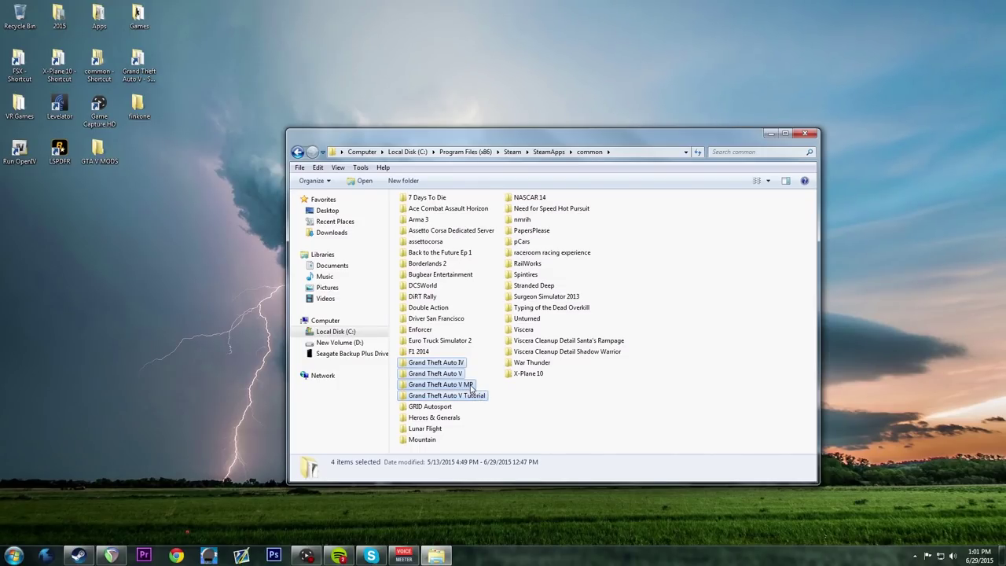
pyautogui.click(476, 371)
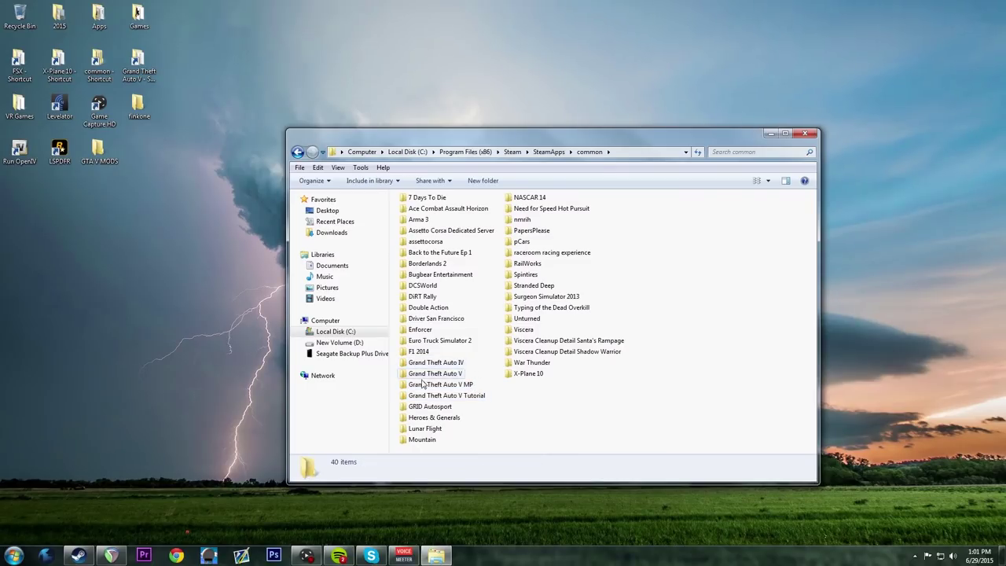
pyautogui.keyDown('shift'); pyautogui.click(446, 396); pyautogui.keyUp('shift')
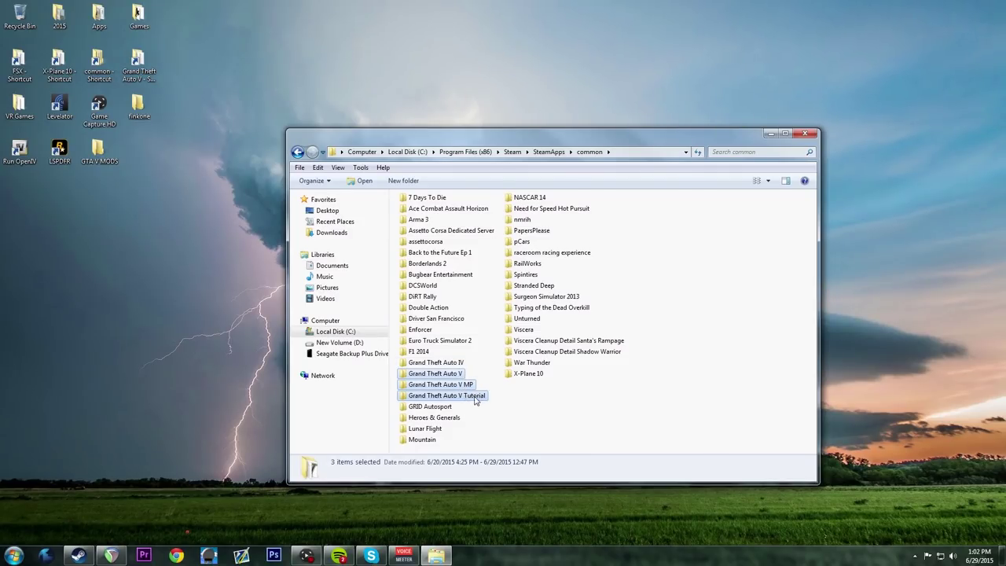
pyautogui.click(452, 379)
pyautogui.rightClick(452, 378)
pyautogui.click(476, 370)
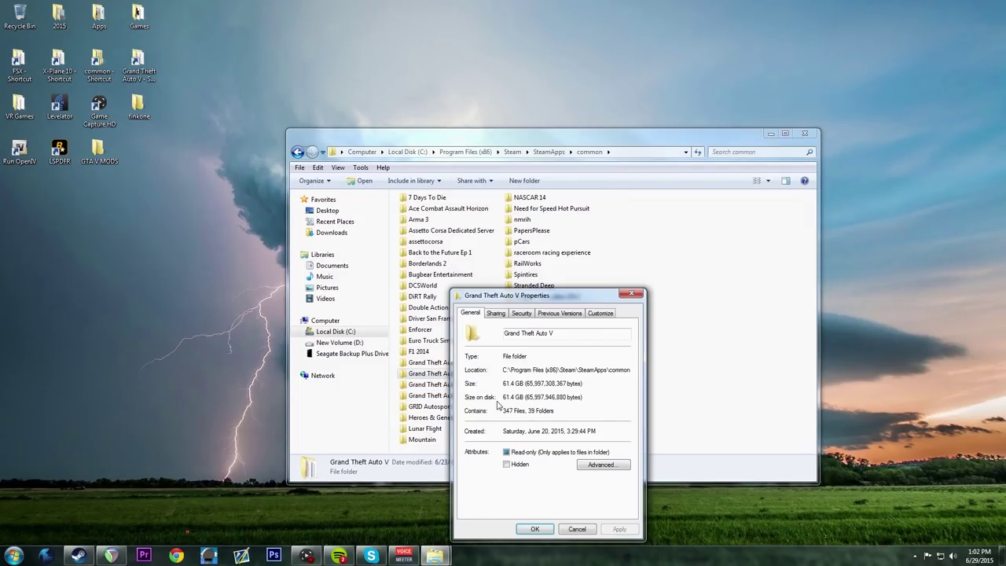
pyautogui.click(581, 530)
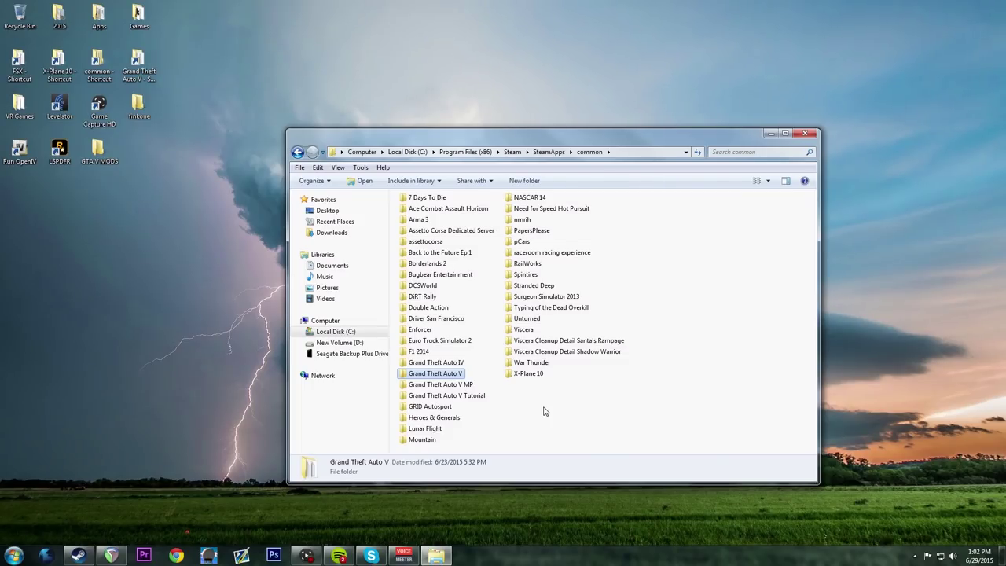
# - Open the Grand Theft Auto V folder maximized and inspect the mod_store and mod folders
pyautogui.doubleClick(452, 376)
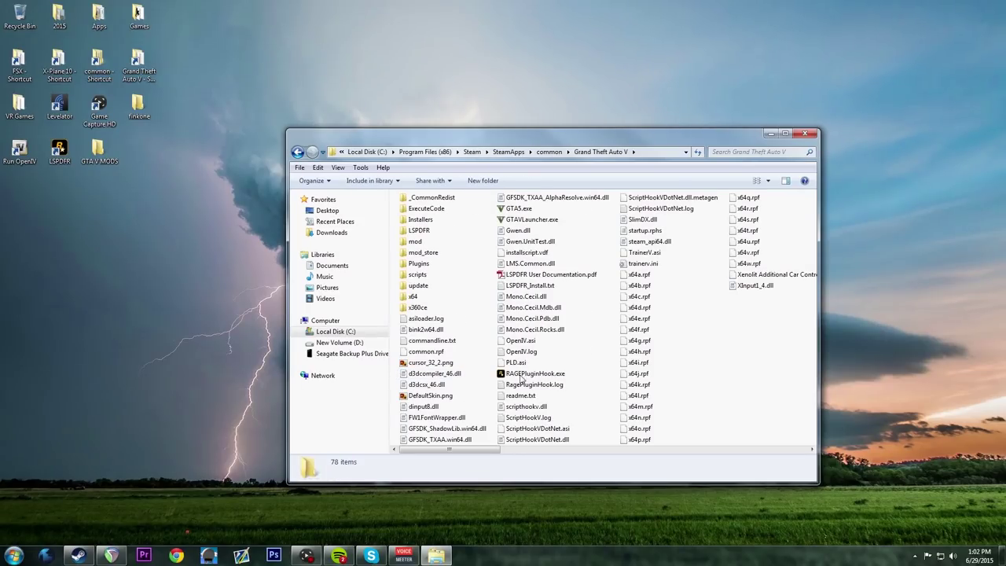
pyautogui.doubleClick(791, 132)
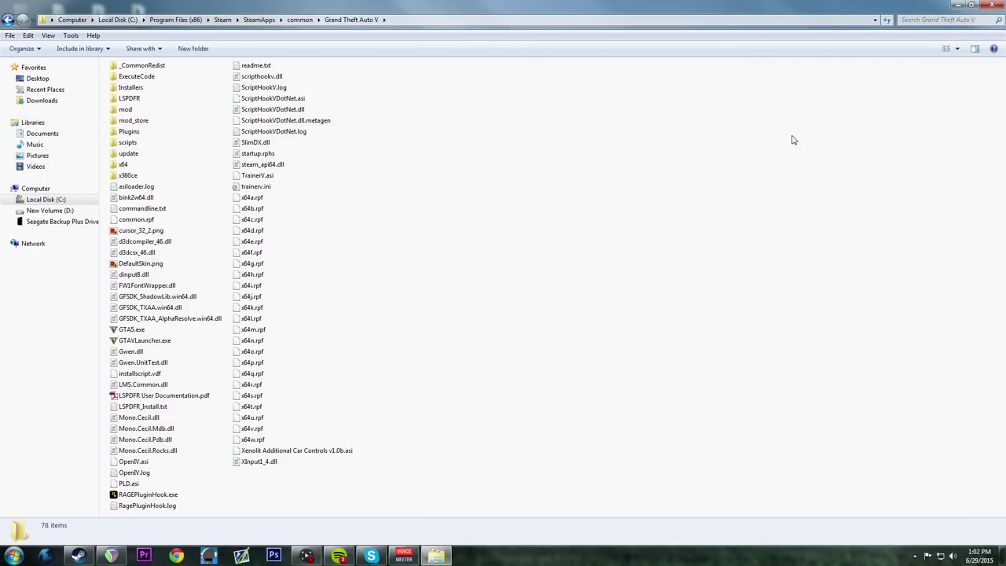
pyautogui.doubleClick(126, 121)
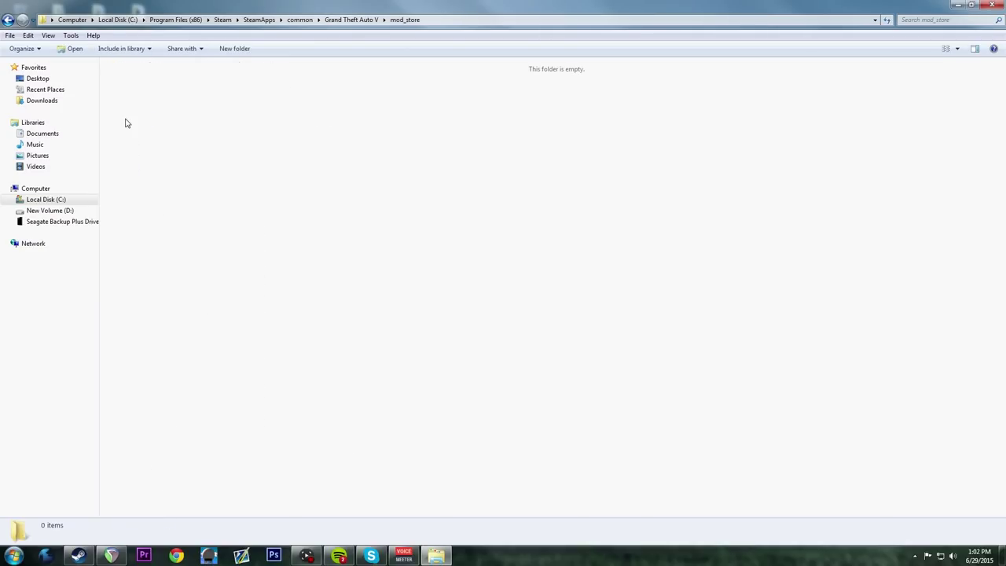
pyautogui.click(8, 19)
pyautogui.doubleClick(115, 110)
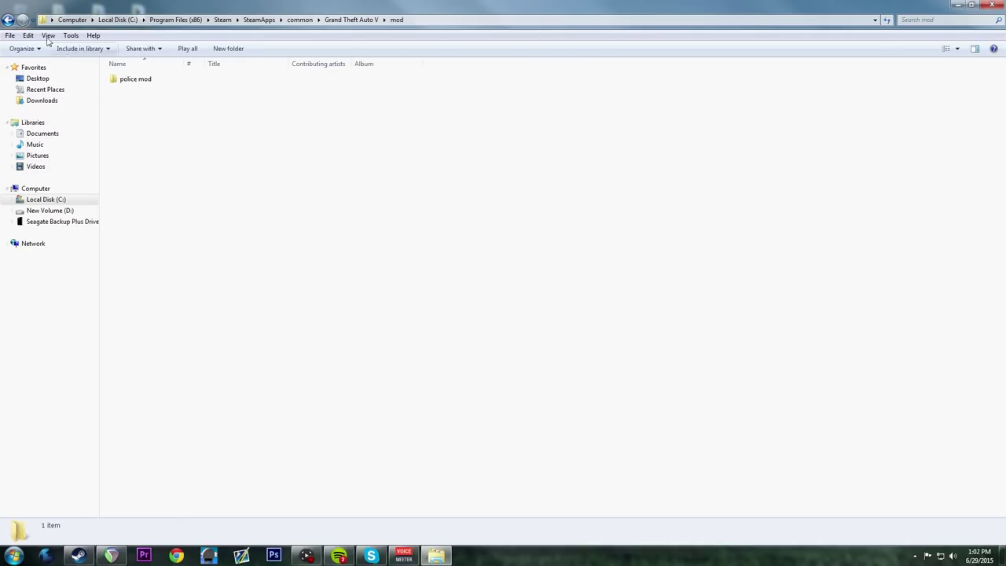
pyautogui.click(8, 19)
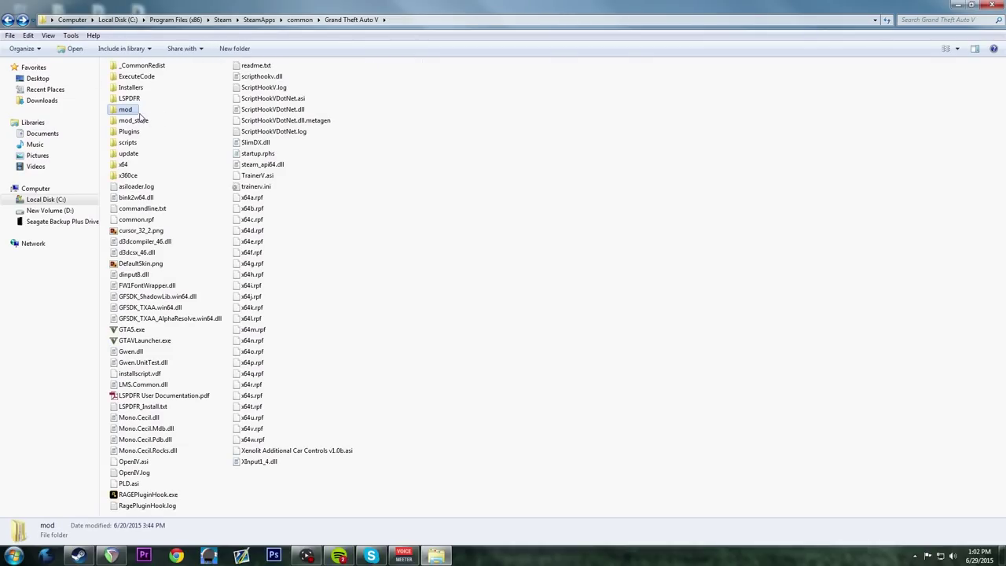
# - Delete the mod_store and mod folders to the Recycle Bin
pyautogui.press('Delete')
pyautogui.click(597, 320)
pyautogui.click(130, 120)
pyautogui.press('Delete')
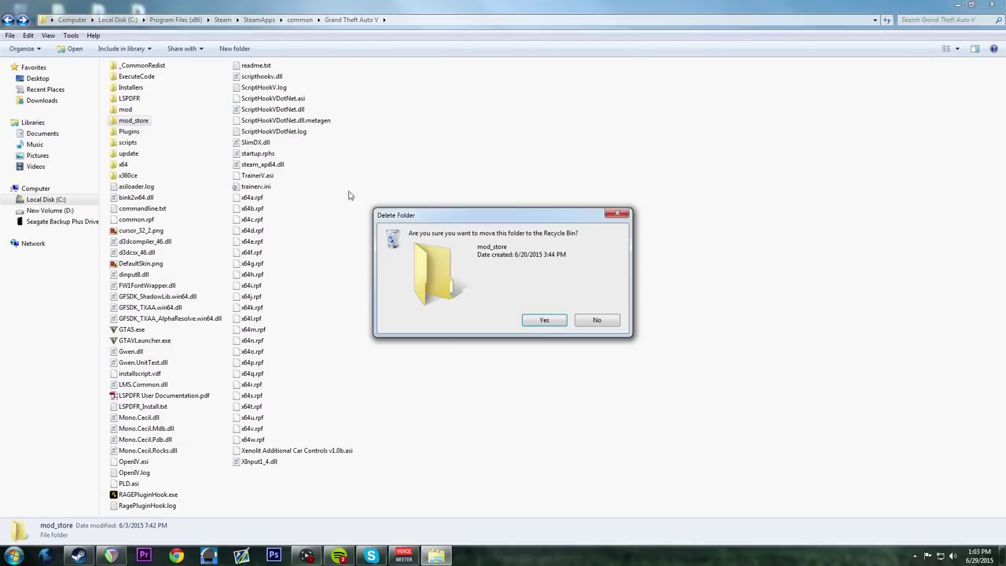
pyautogui.click(534, 320)
pyautogui.click(125, 109)
pyautogui.press('Delete')
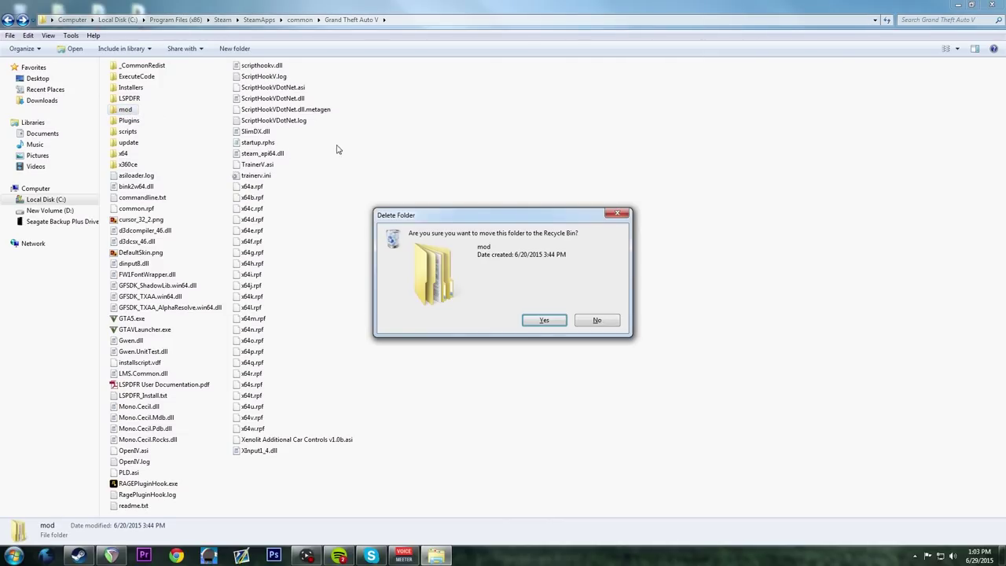
pyautogui.click(528, 323)
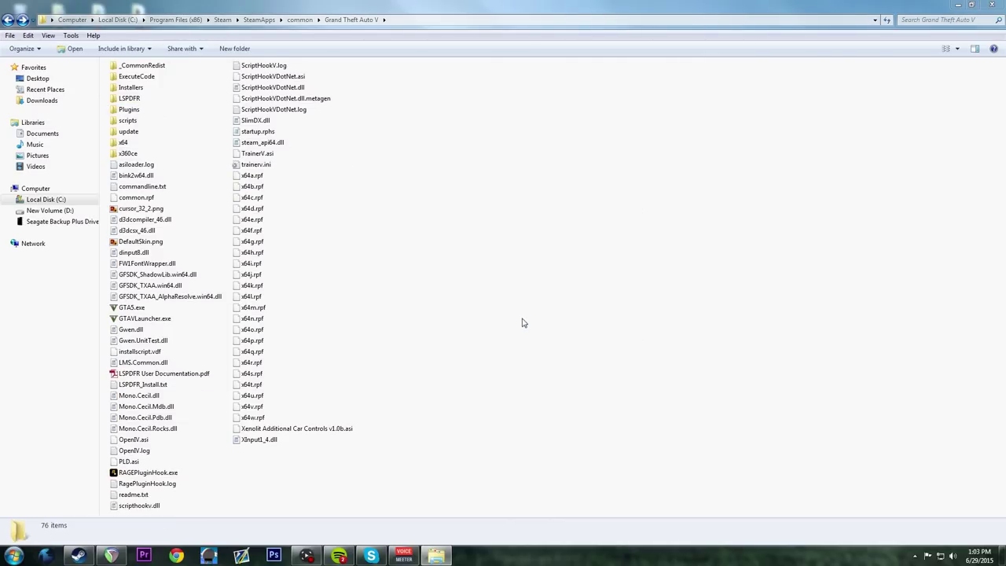
# - Check the x360ce folder and OpenIV.asi file, then return to the common games folder
pyautogui.click(129, 153)
pyautogui.click(409, 207)
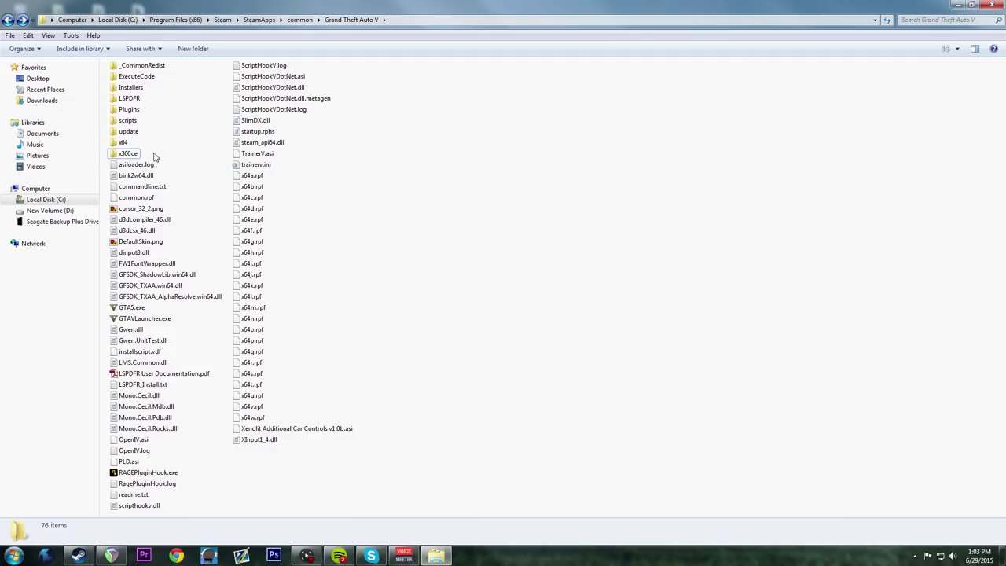
pyautogui.click(124, 154)
pyautogui.click(472, 233)
pyautogui.click(131, 440)
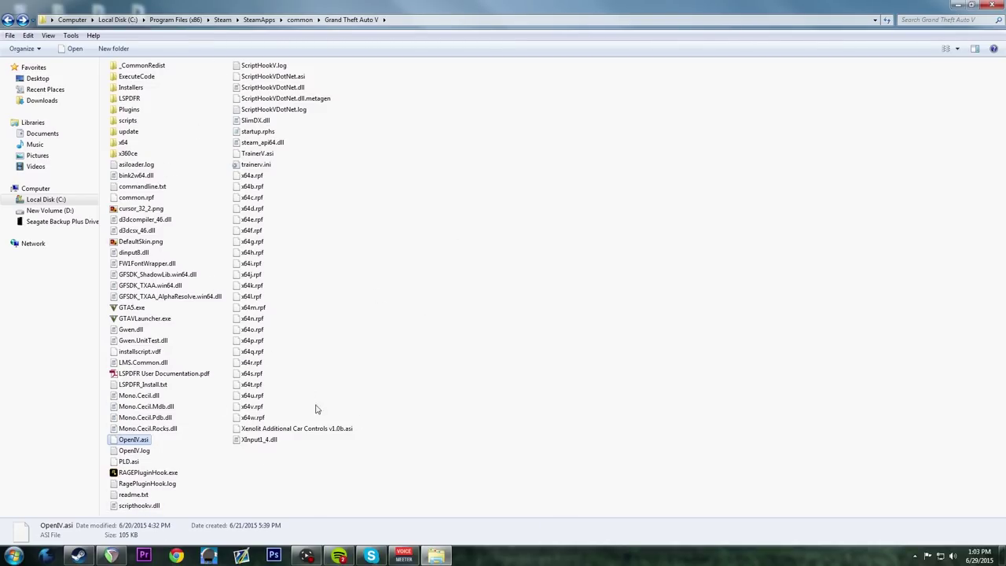
pyautogui.click(500, 258)
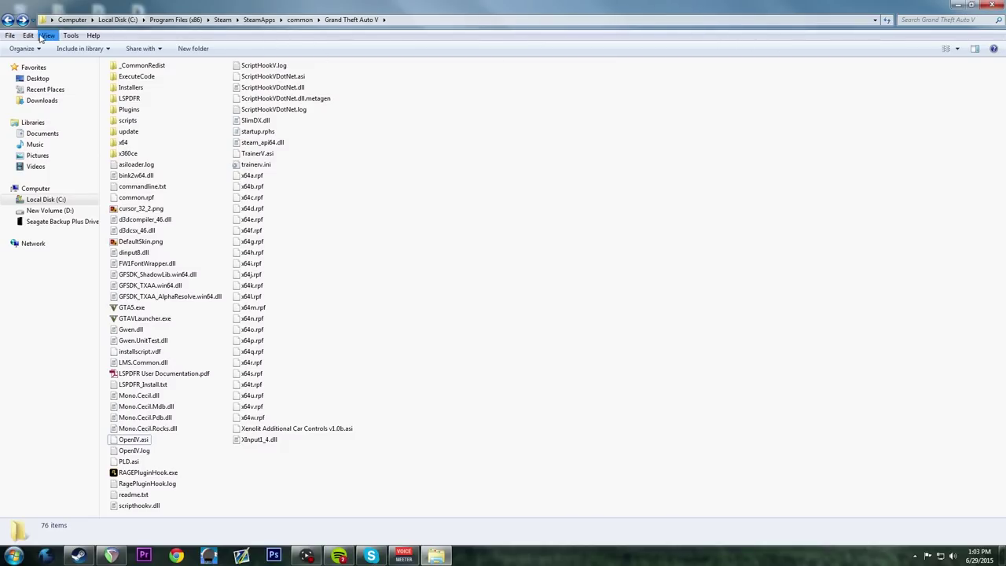
pyautogui.click(8, 20)
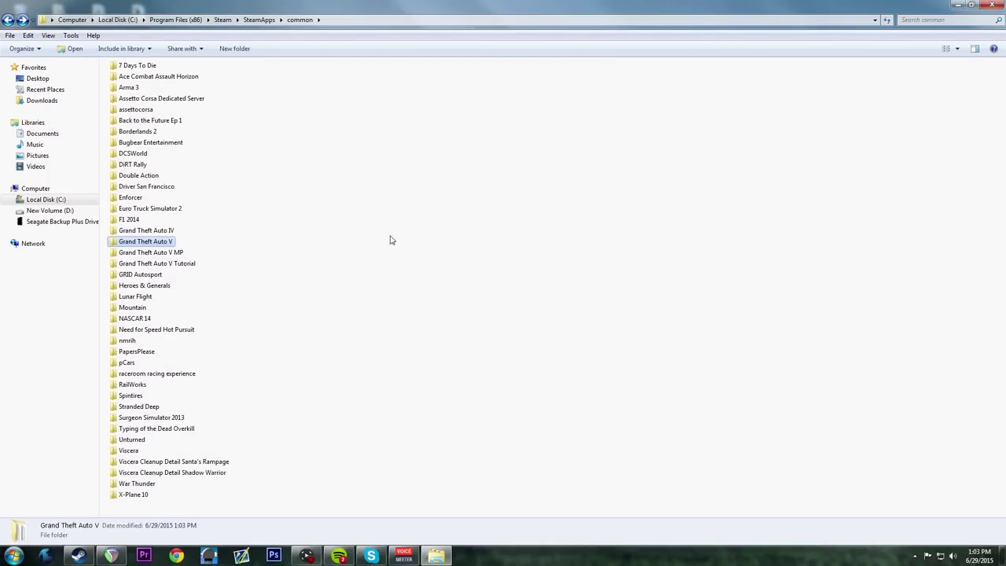
# - Select the Grand Theft Auto V, V MP and V Tutorial folders to compare them
pyautogui.click(212, 242)
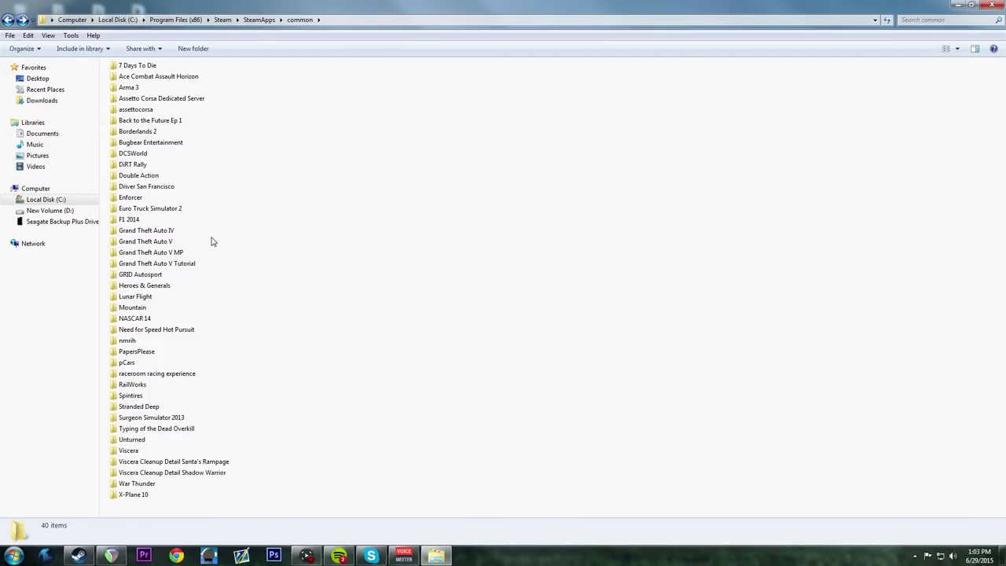
pyautogui.moveTo(102, 243); pyautogui.dragTo(122, 266)
pyautogui.click(310, 265)
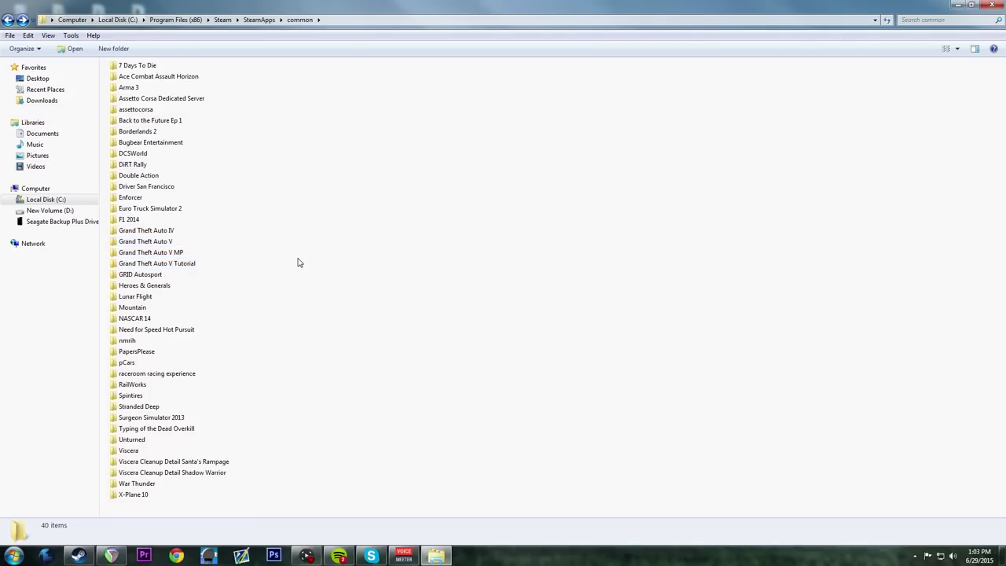
pyautogui.click(170, 267)
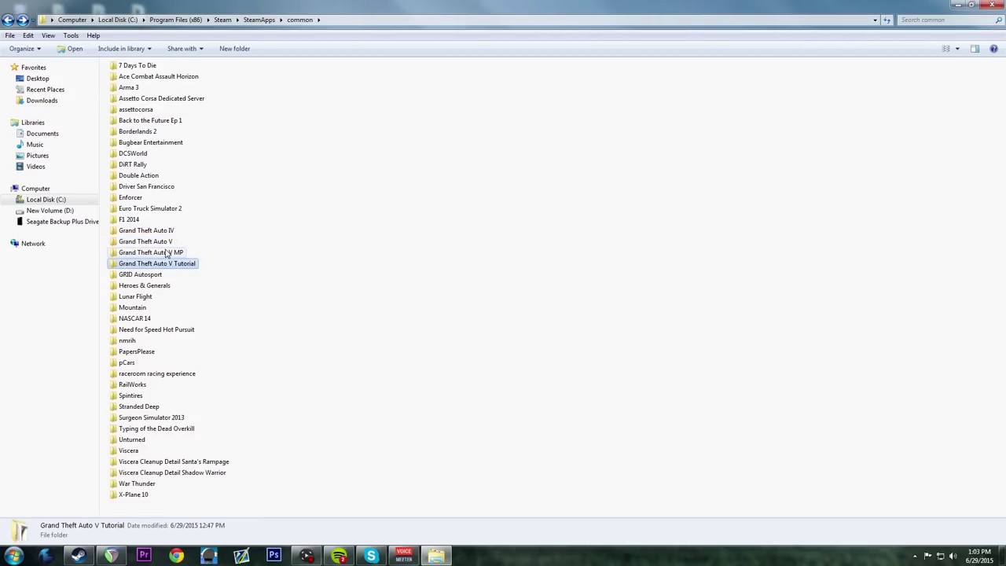
pyautogui.click(166, 243)
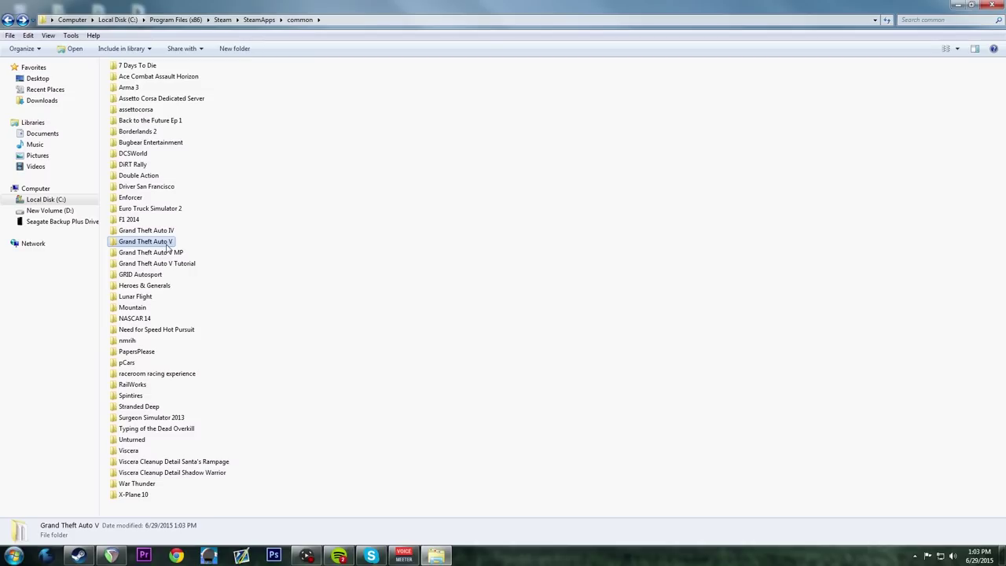
pyautogui.click(170, 253)
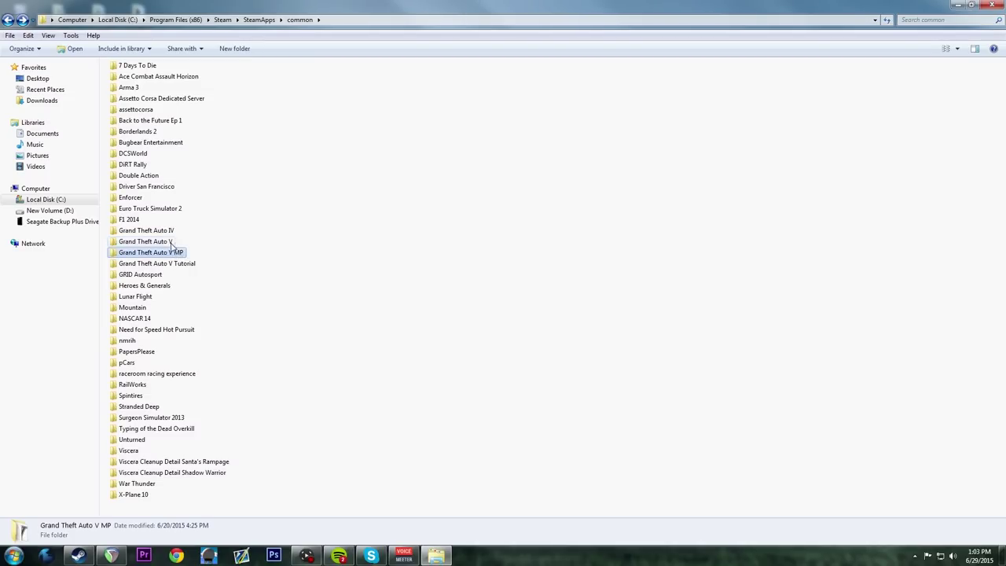
# - Rename the Grand Theft Auto V folder to Grand Theft Auto V SP
pyautogui.rightClick(168, 243)
pyautogui.click(227, 440)
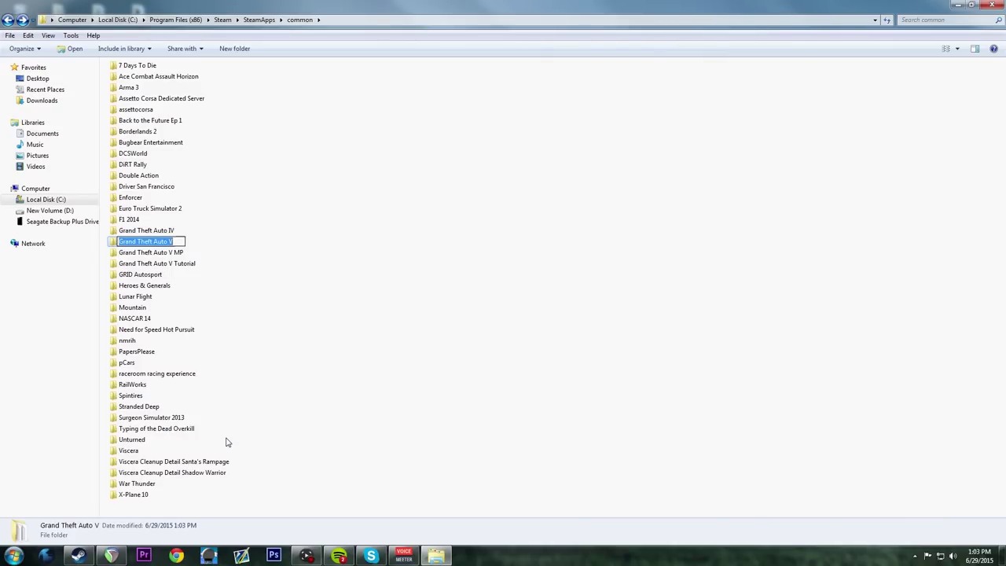
pyautogui.press('End')
pyautogui.write('SP')
pyautogui.click(239, 251)
# - Rename Grand Theft Auto V MP to Grand Theft Auto V and check its files
pyautogui.rightClick(180, 245)
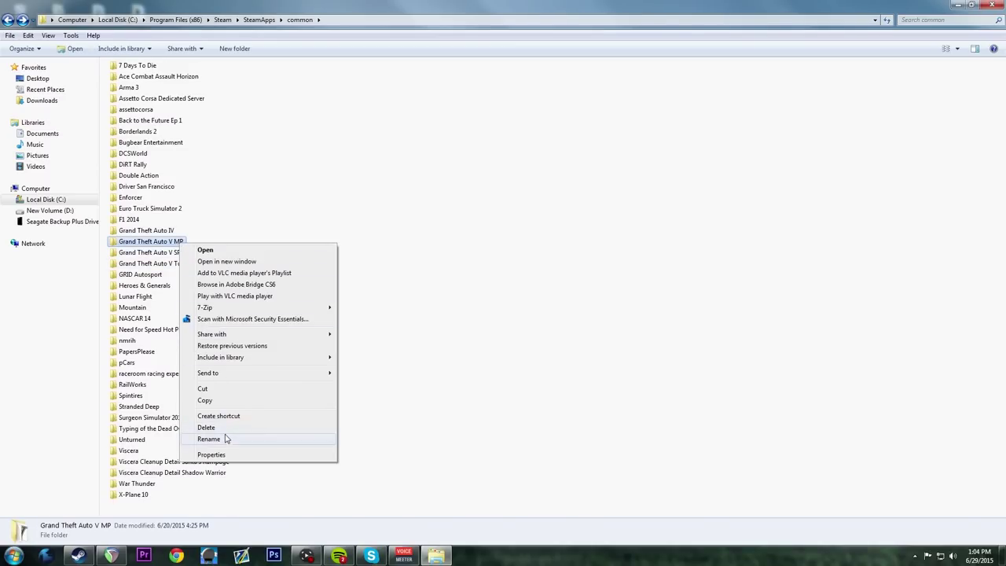
pyautogui.click(209, 439)
pyautogui.press('End')
pyautogui.press('BackSpace')
pyautogui.press('BackSpace')
pyautogui.press('BackSpace')
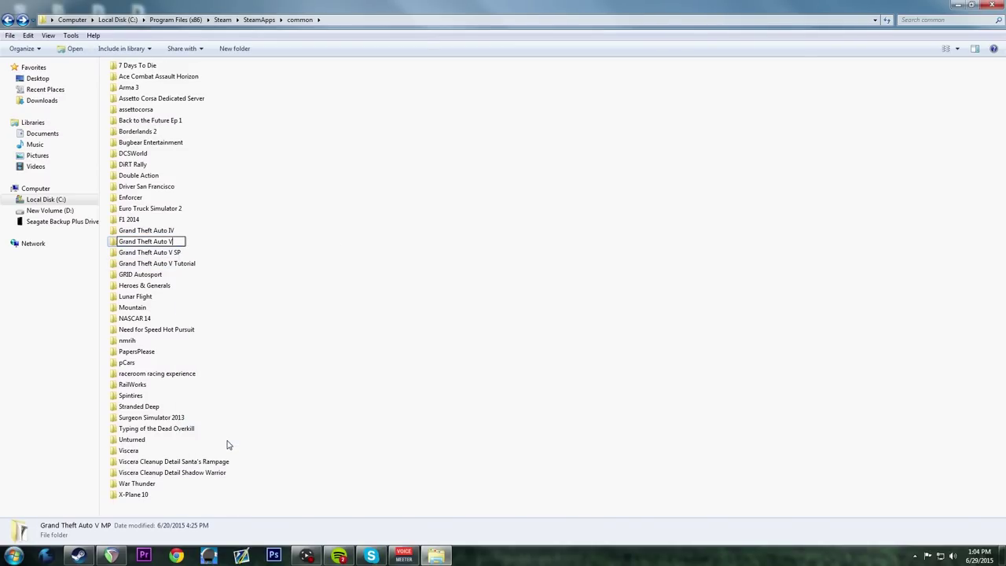
pyautogui.click(241, 330)
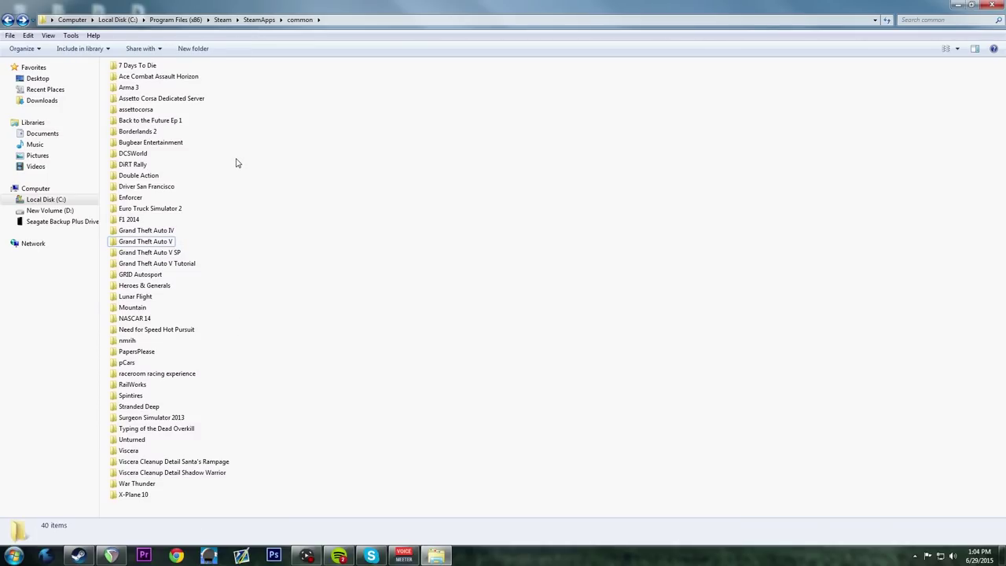
pyautogui.doubleClick(160, 244)
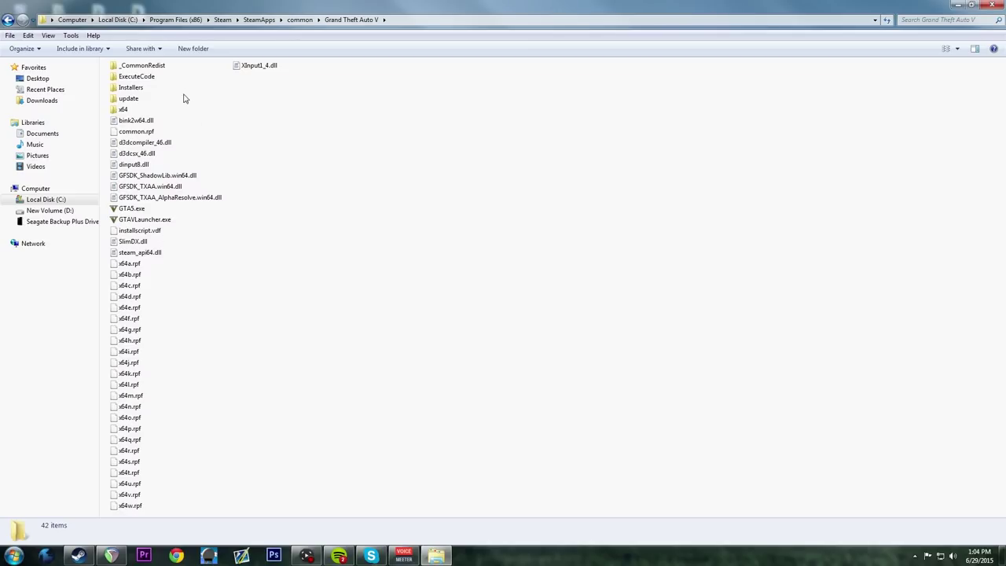
pyautogui.click(8, 20)
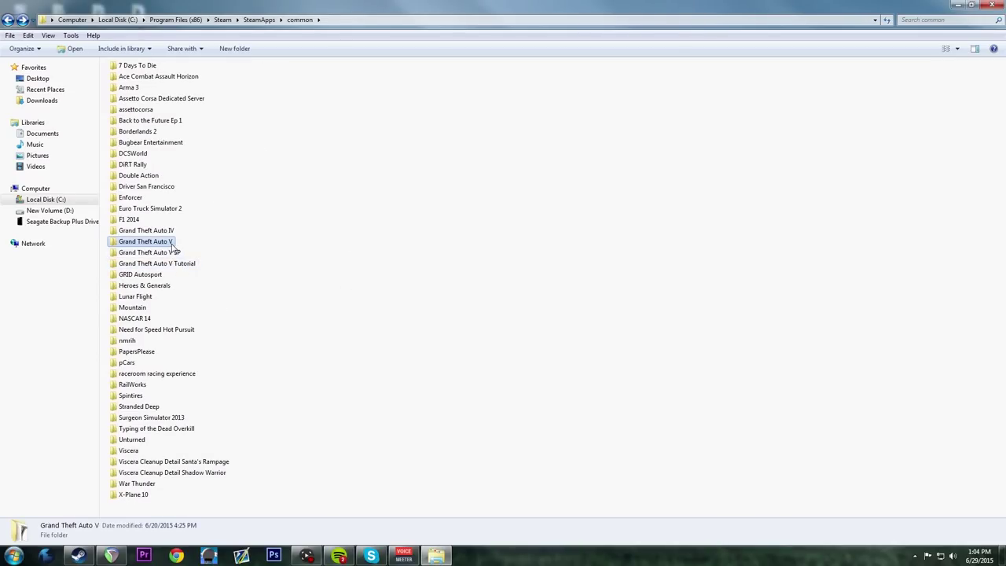
# - Rename the Grand Theft Auto V folder to Grand Theft Auto V MP
pyautogui.rightClick(171, 243)
pyautogui.click(244, 443)
pyautogui.press('End')
pyautogui.write('MP')
pyautogui.click(456, 306)
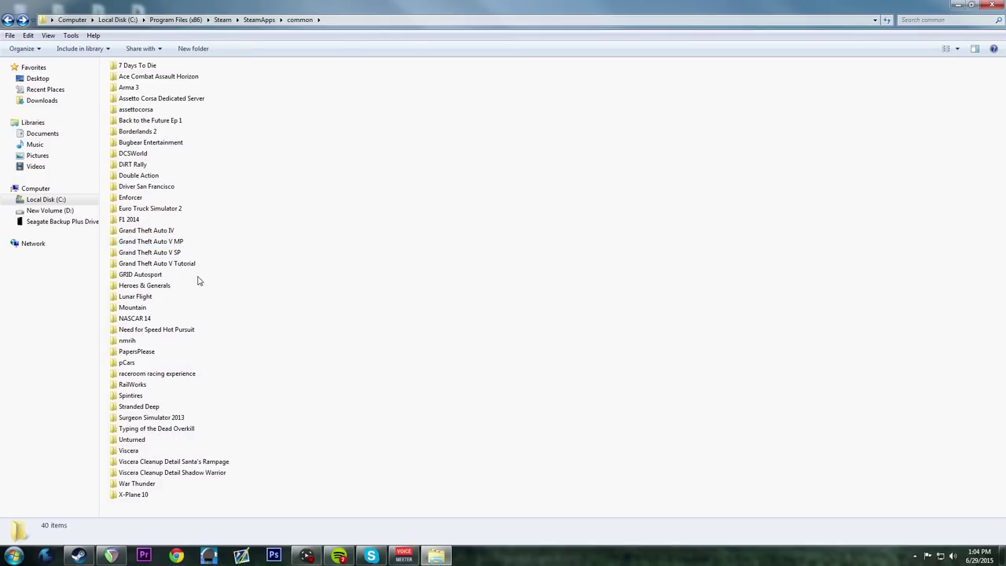
# - Start renaming the Grand Theft Auto V Tutorial folder
pyautogui.click(177, 254)
pyautogui.click(177, 263)
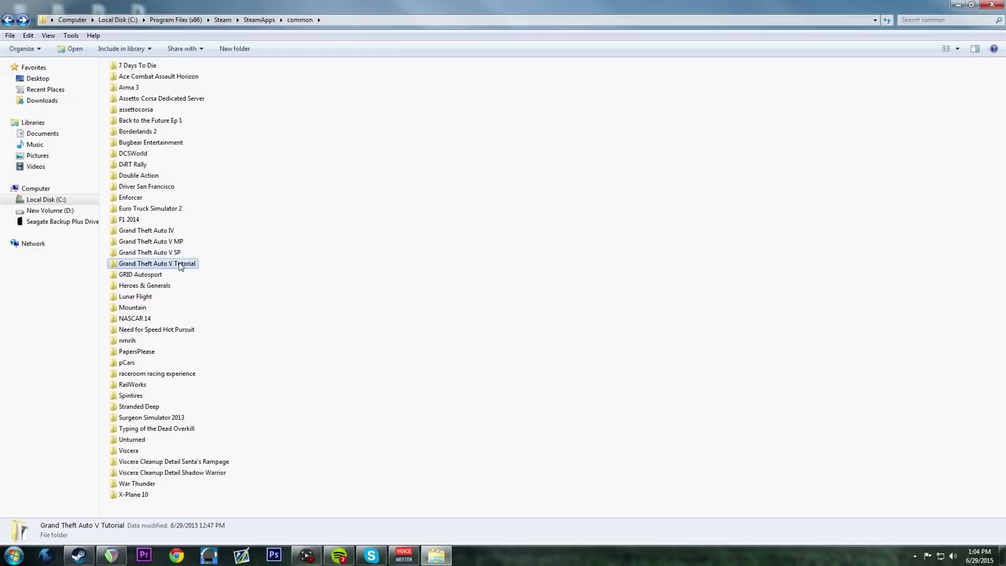
pyautogui.rightClick(178, 264)
pyautogui.click(222, 458)
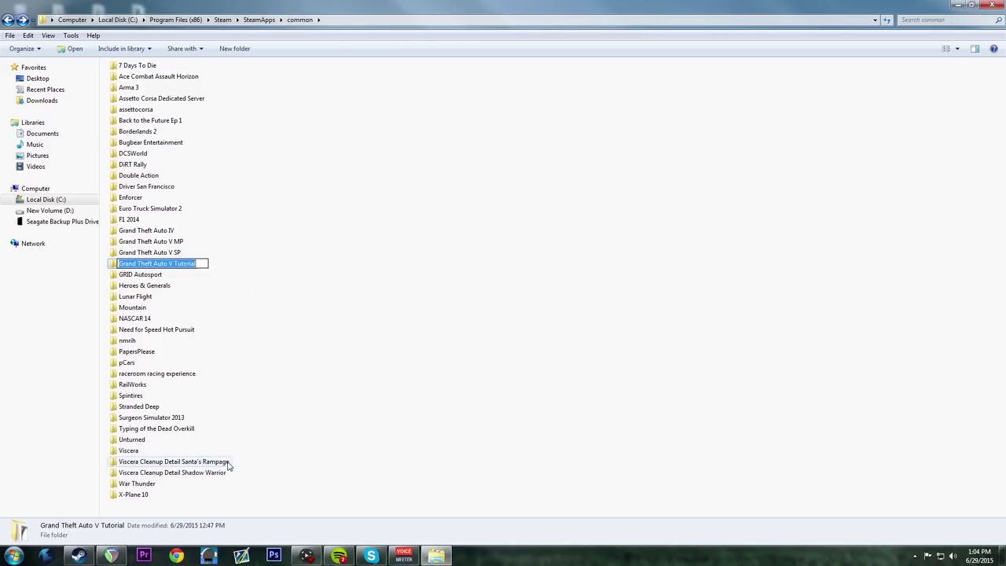